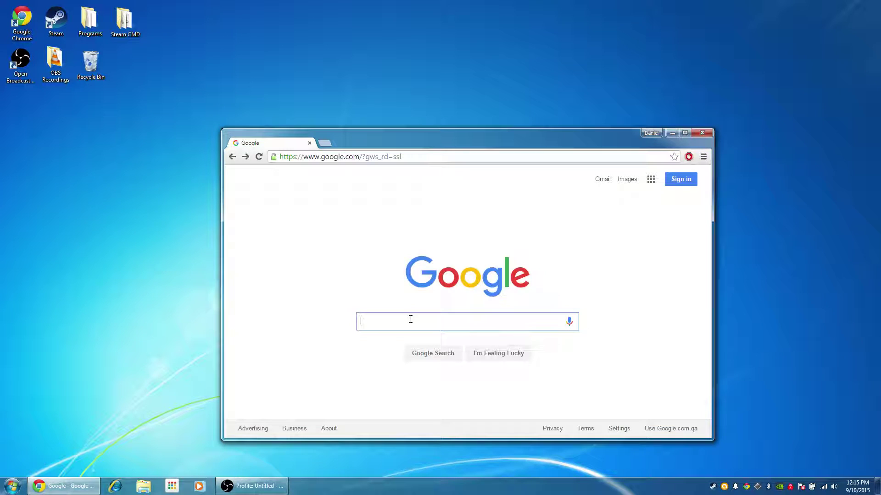
Search Google for "kf2 server" and open the Tripwire Interactive Wiki page on the Killing Floor 2 dedicated server.
text(kf2 server)
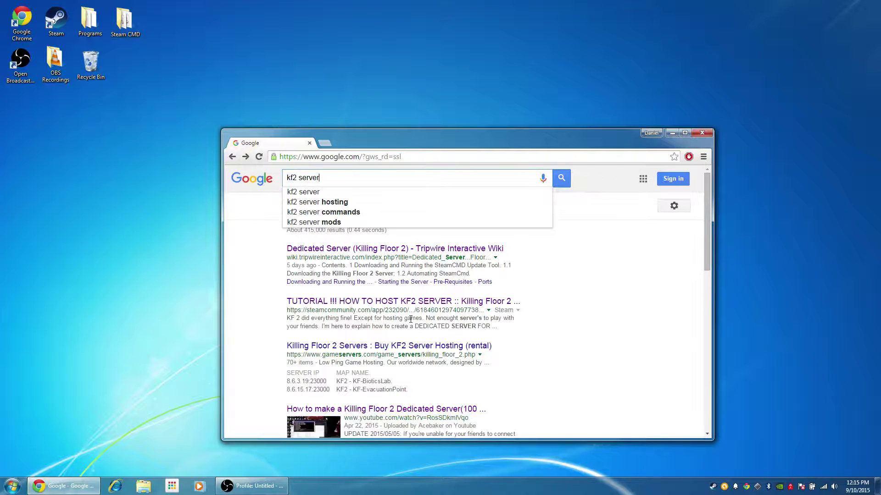
key(Return)
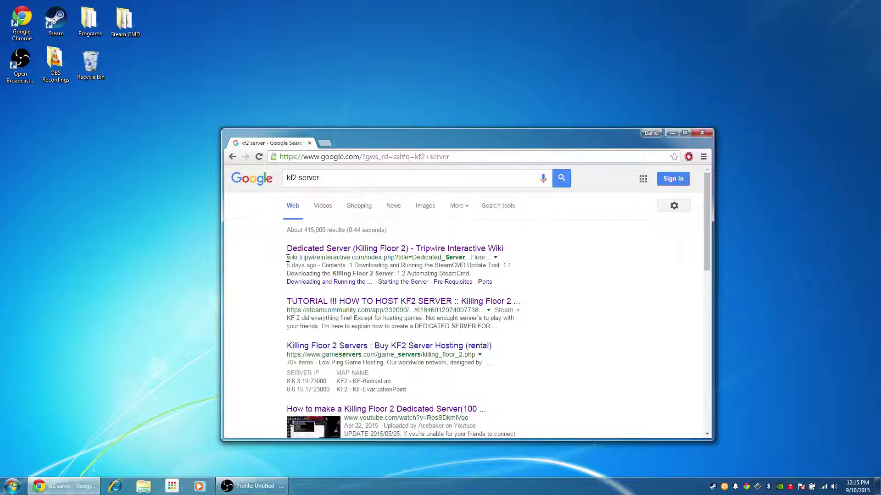
drag(293, 258, 349, 257)
click(351, 257)
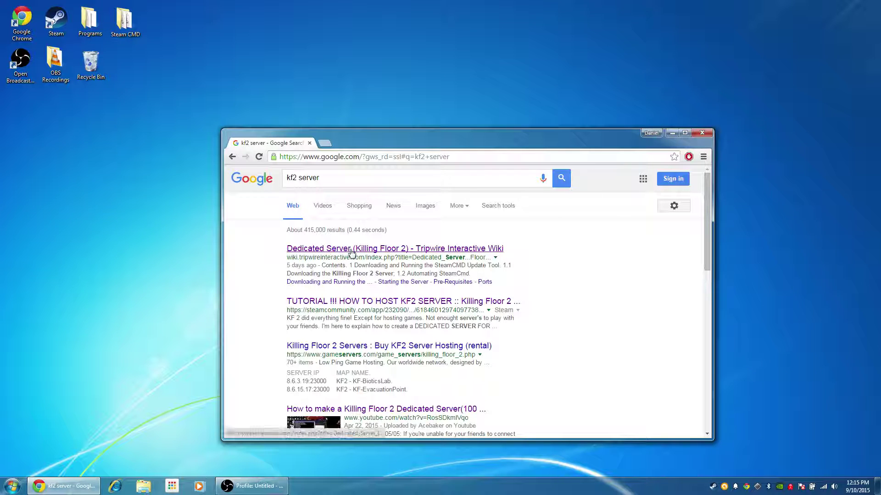
click(352, 252)
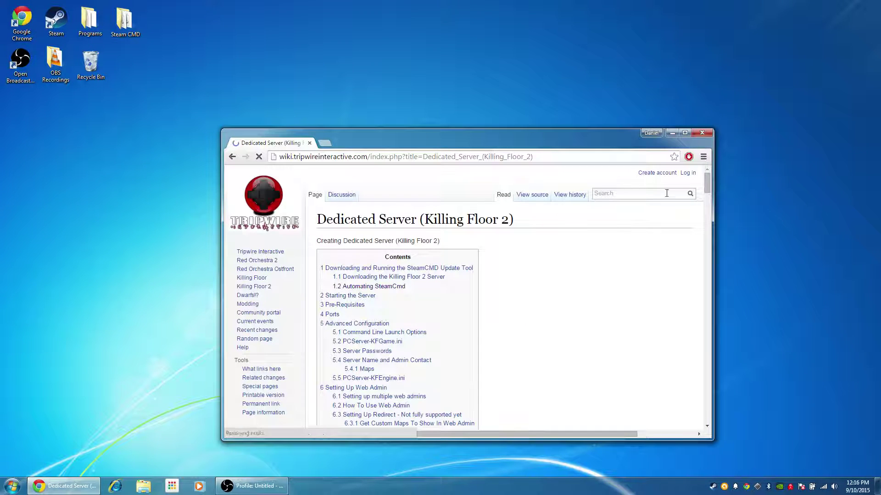
Download the SteamCMD Update Tool through the wiki's Windows Installer link and open the downloaded zip archive.
drag(708, 181, 712, 196)
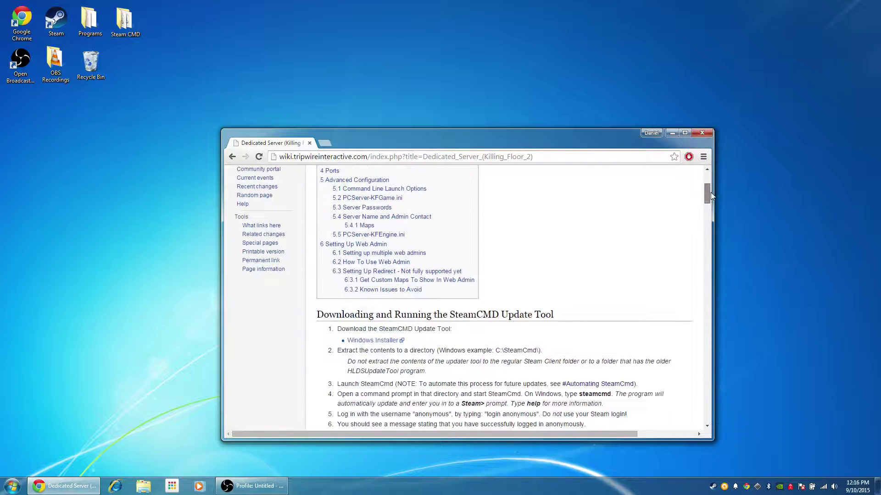
drag(313, 318, 543, 315)
click(534, 331)
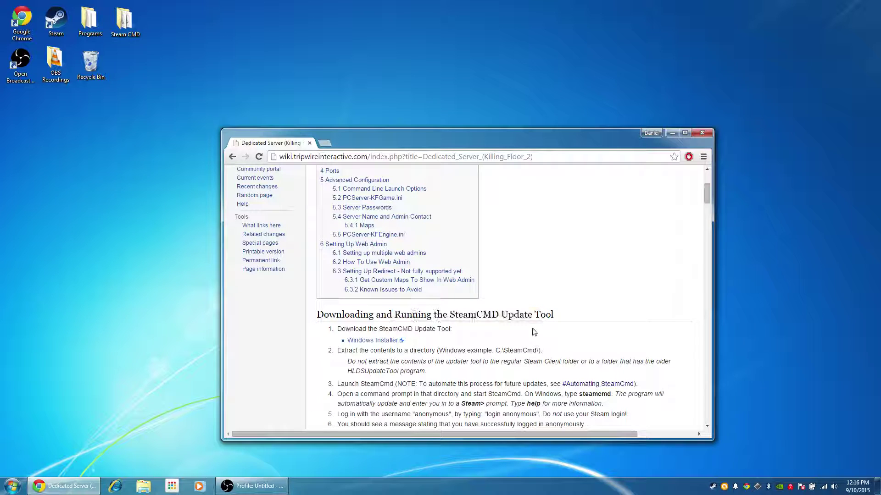
click(362, 342)
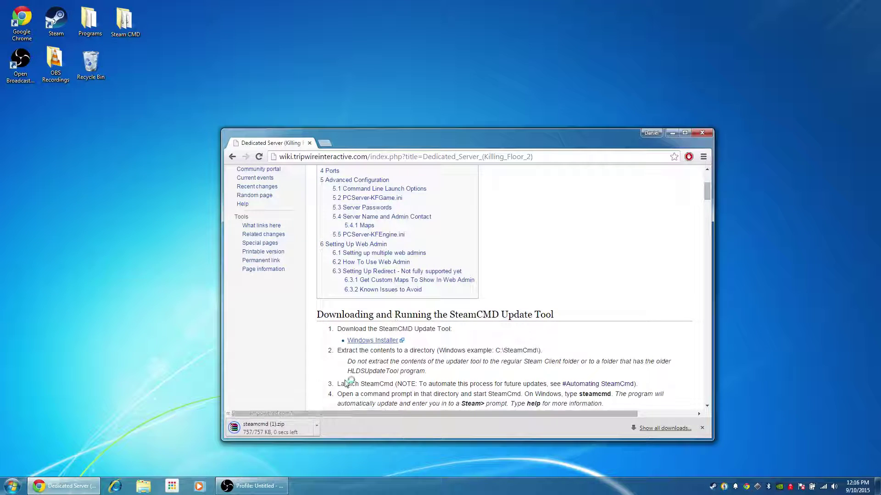
click(252, 428)
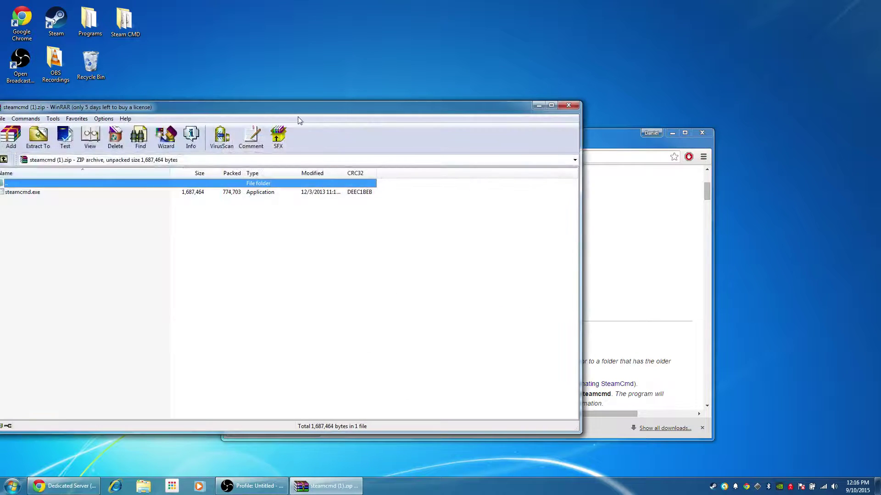
Create a desktop folder named SteamCMD and extract steamcmd.exe from the archive into it.
drag(293, 109, 577, 147)
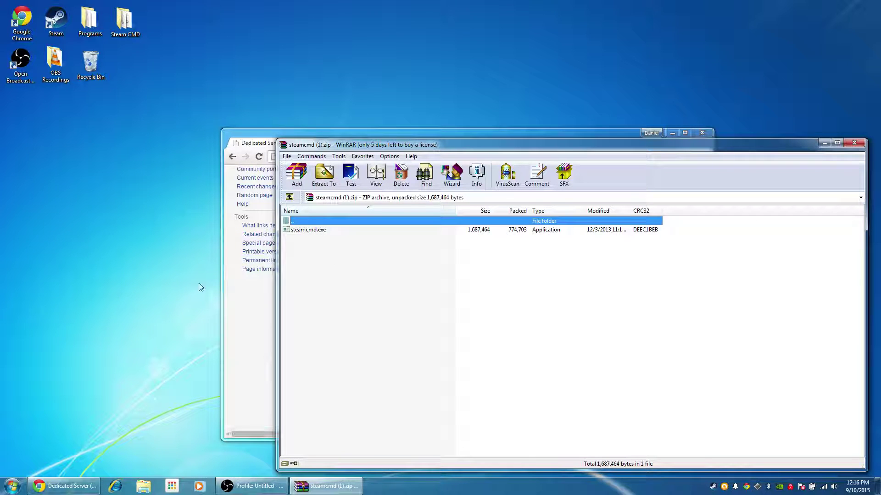
click(86, 269)
right_click(87, 269)
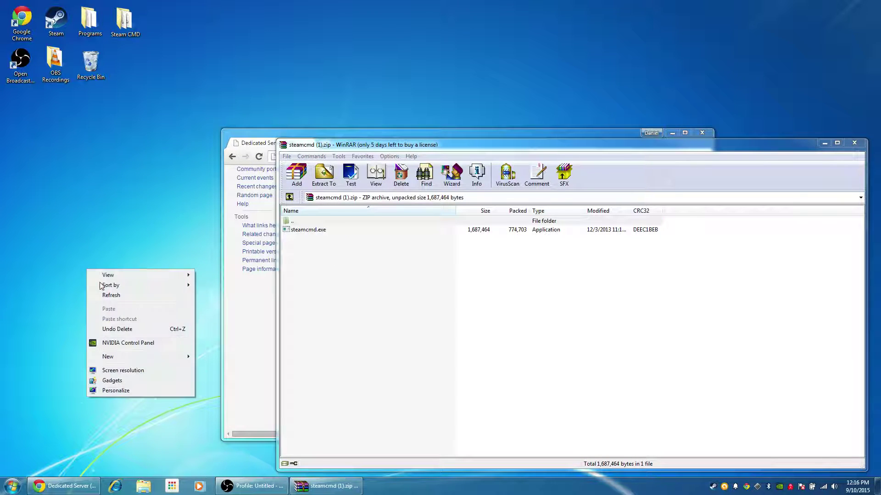
mouse_move(158, 357)
click(213, 357)
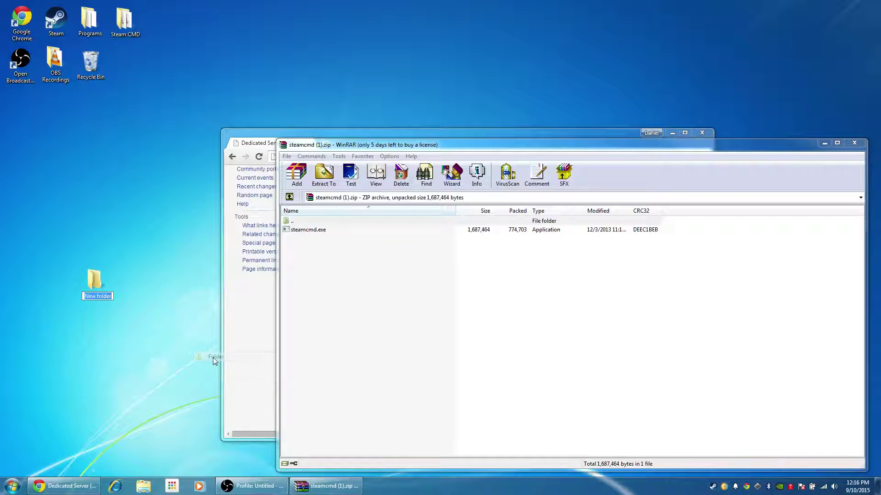
text(SteamCMD)
key(Return)
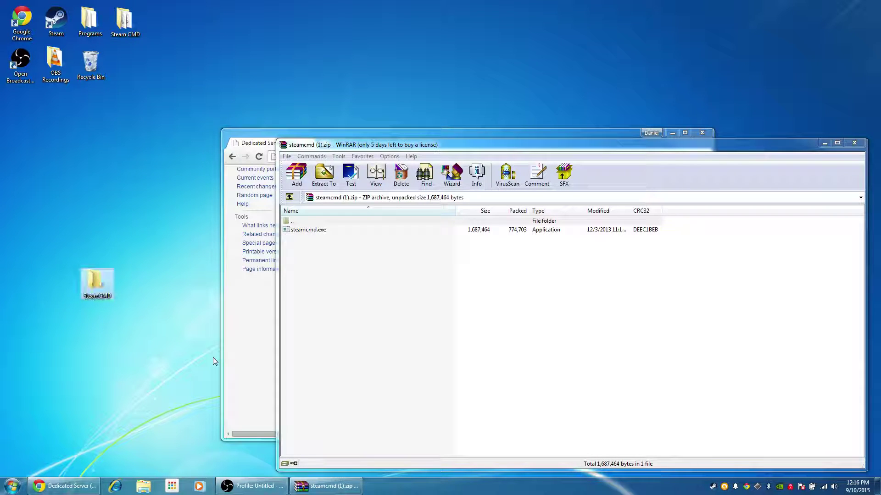
drag(312, 230, 99, 290)
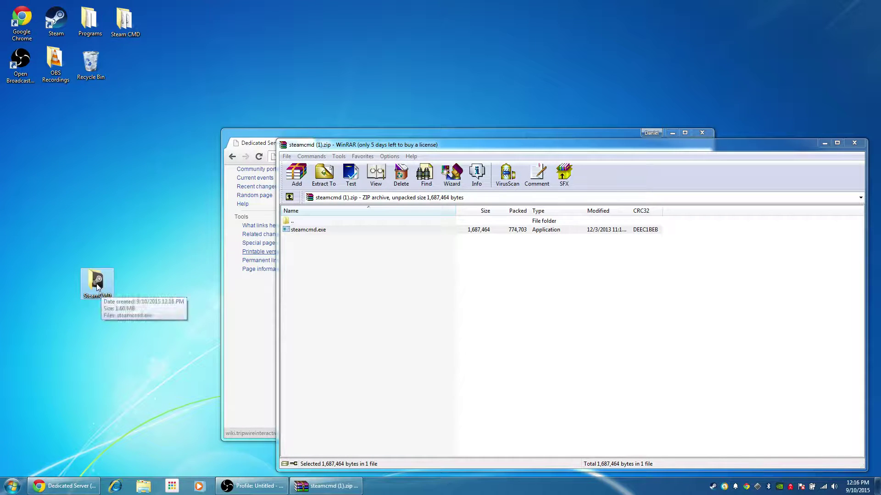
Run steamcmd.exe from the new SteamCMD folder, allowing it past the security warning, with its console and folder windows side by side.
double_click(101, 289)
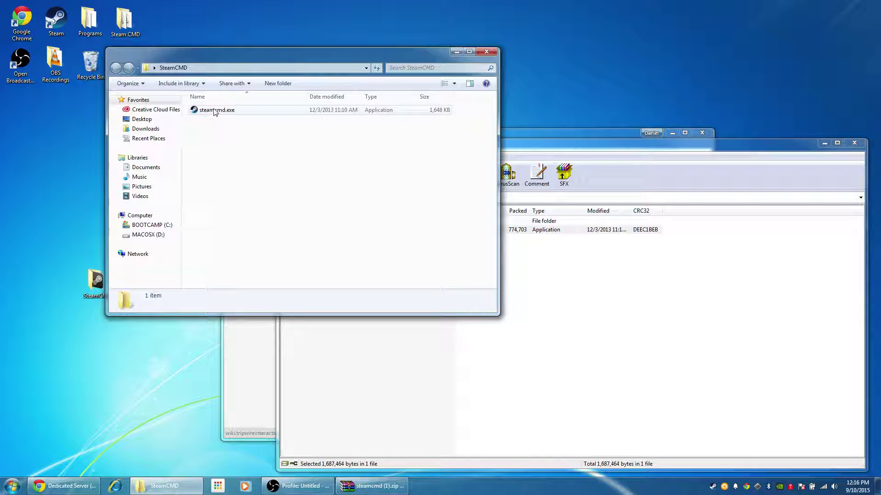
double_click(215, 110)
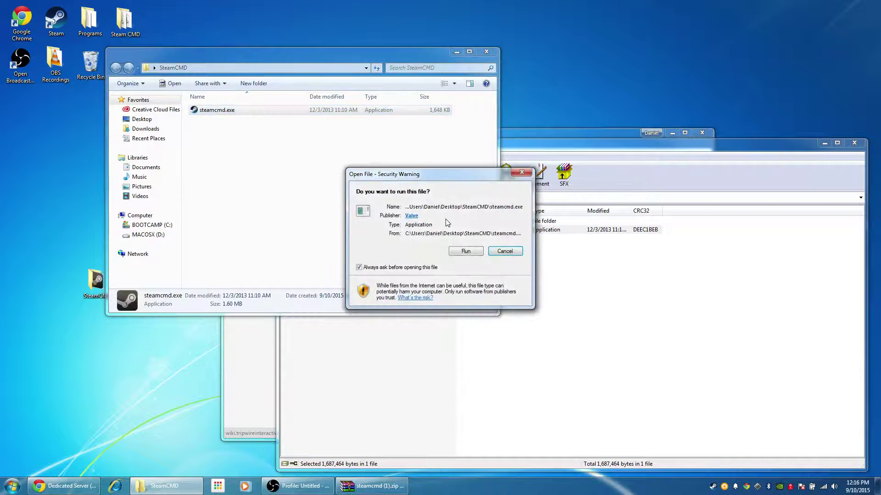
click(465, 251)
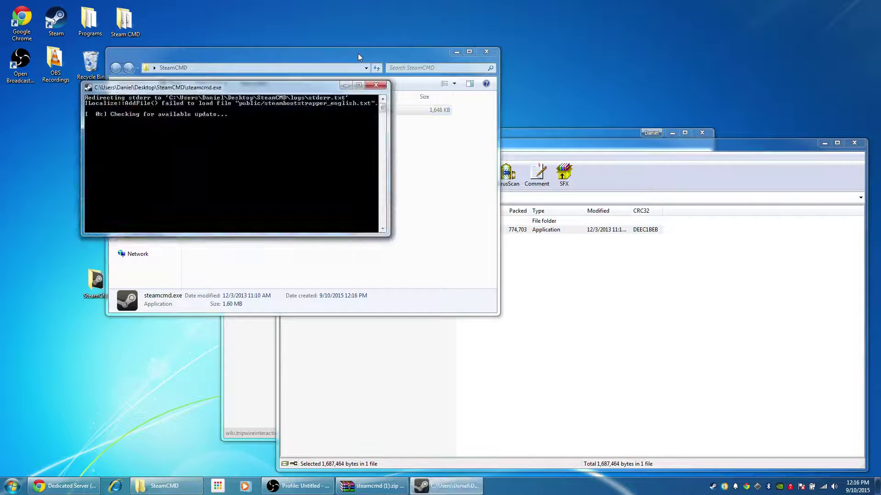
drag(357, 58, 581, 140)
click(248, 137)
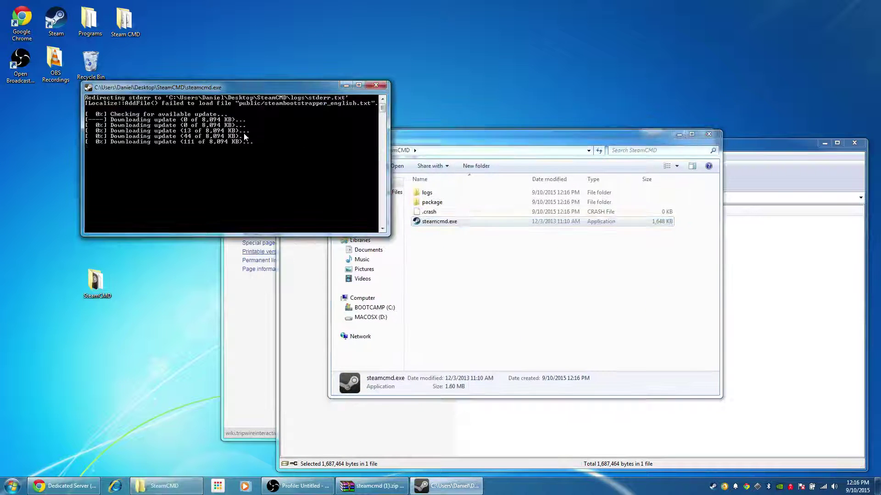
drag(464, 284, 429, 255)
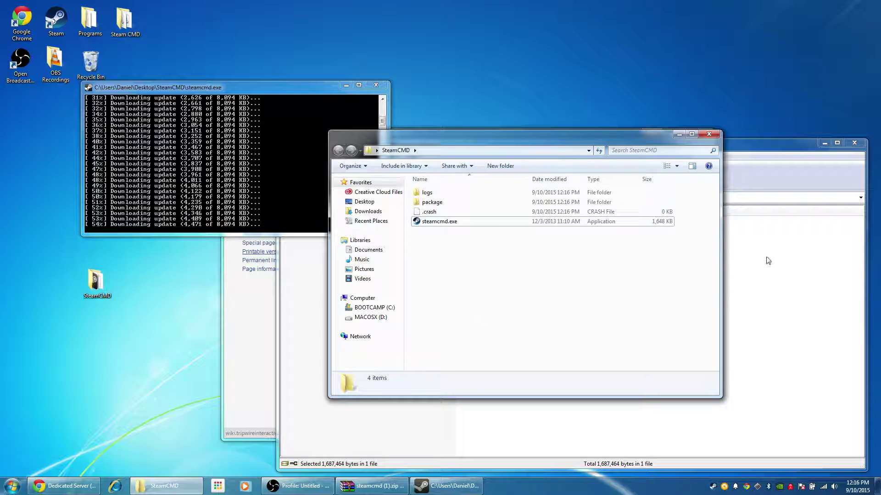
Close the steamcmd archive window and move the SteamCMD console clear of the folder window.
click(828, 214)
click(854, 143)
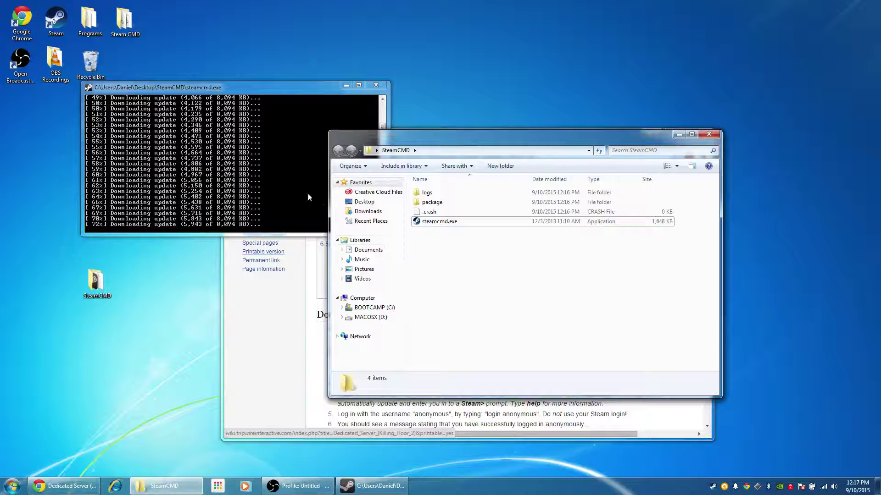
click(265, 86)
drag(263, 90, 195, 98)
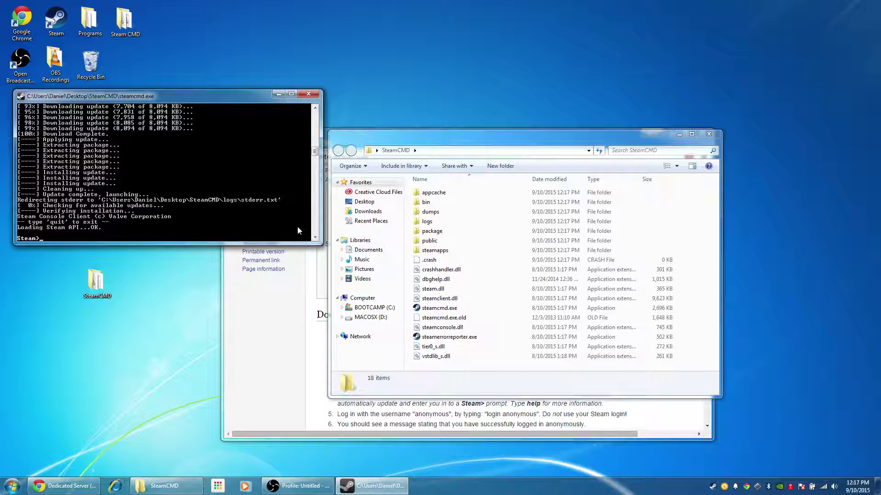
Log in to Steam anonymously from the SteamCMD console with "login anonymous".
click(455, 240)
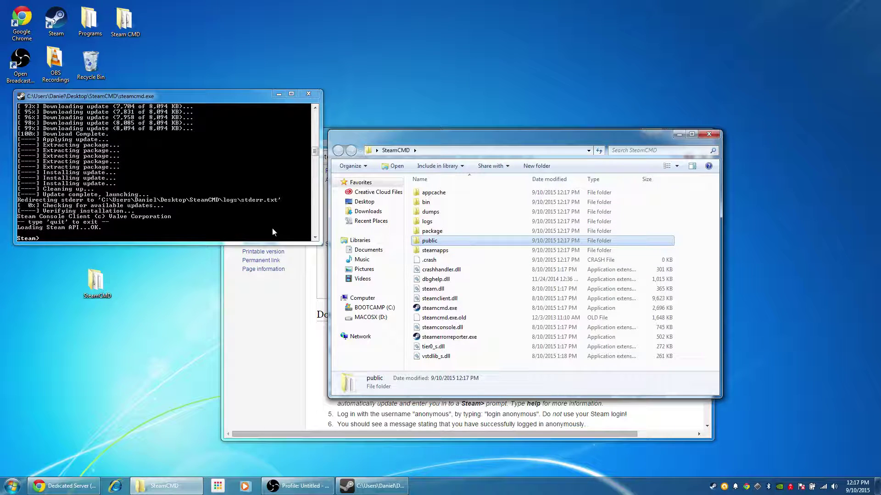
click(187, 220)
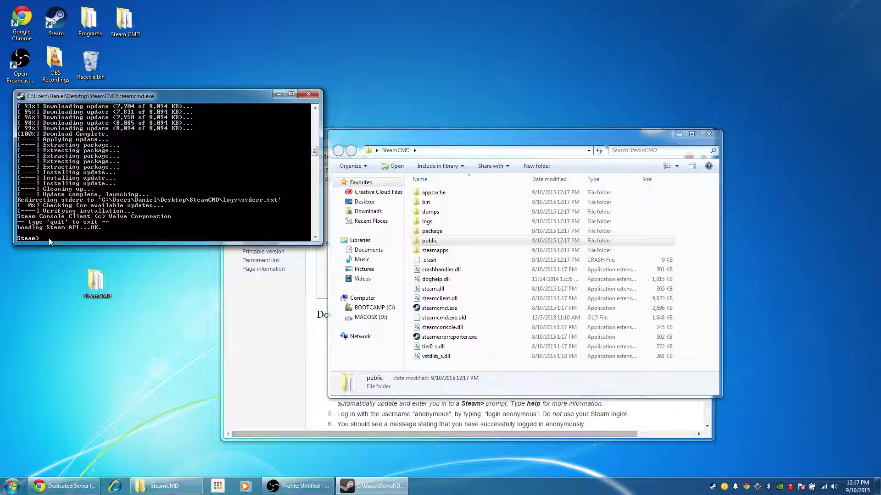
text(login anonymous)
key(Return)
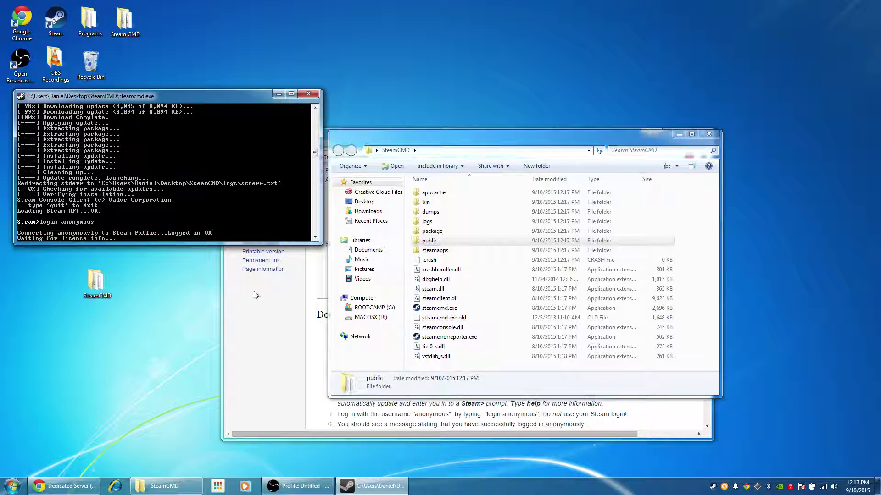
Place the wiki page beside the SteamCMD console and examine the suggested install directory instruction for the Steam Command folder.
click(264, 322)
click(181, 222)
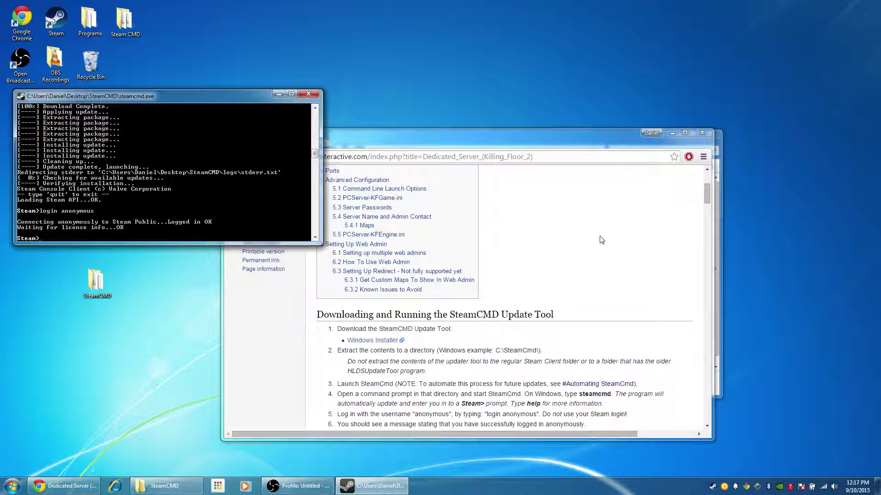
click(611, 227)
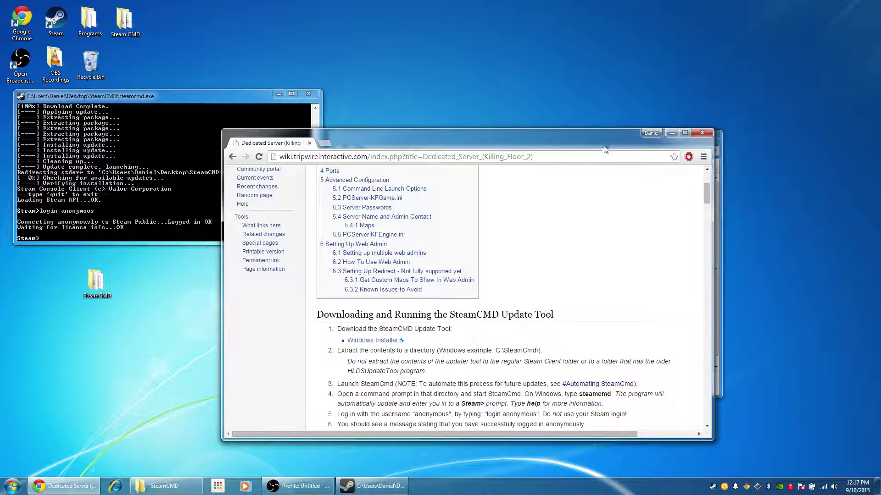
drag(604, 148, 739, 99)
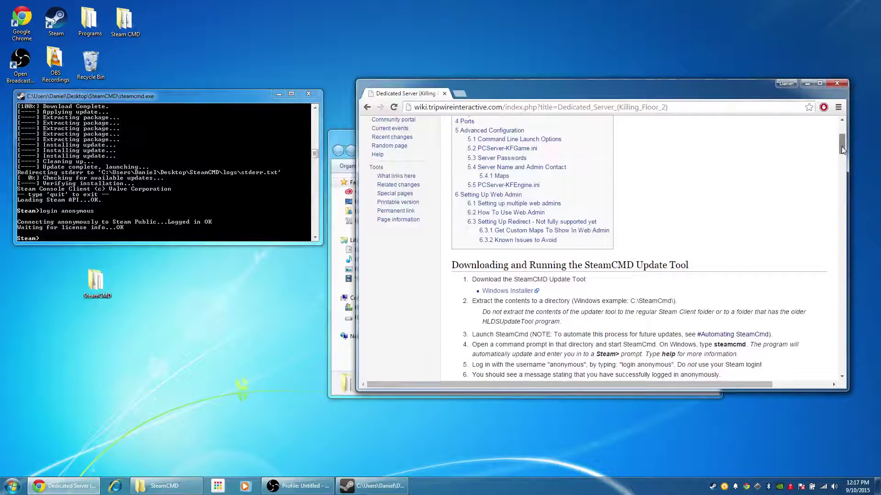
drag(841, 147, 841, 171)
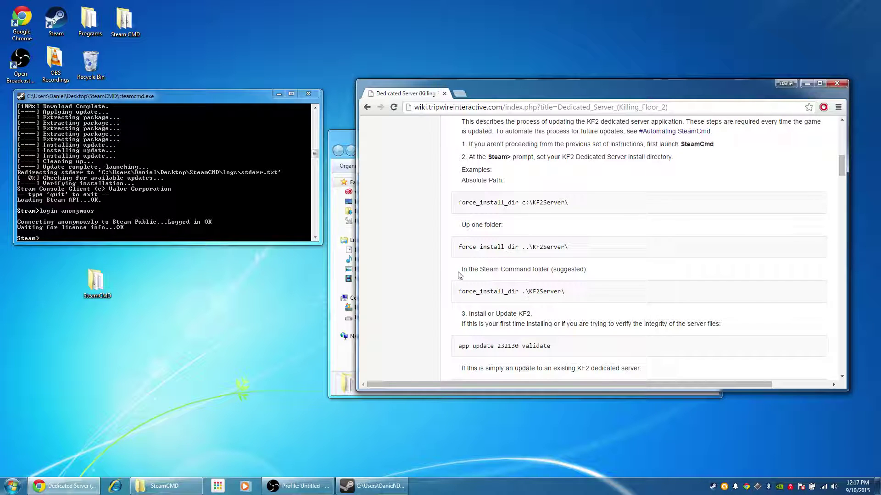
drag(460, 269, 584, 269)
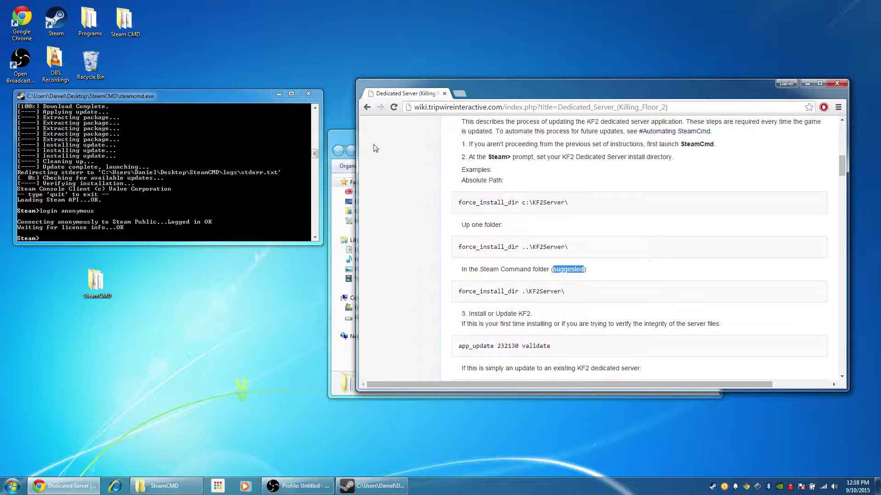
drag(344, 133, 327, 137)
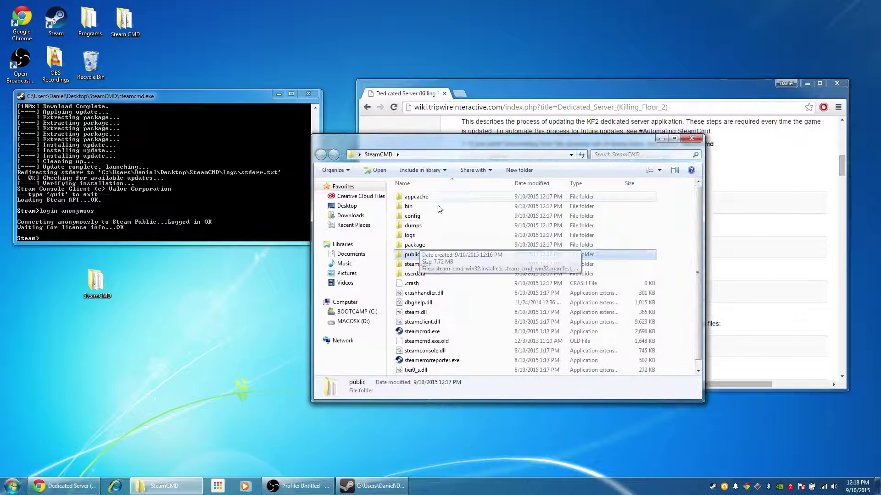
click(549, 99)
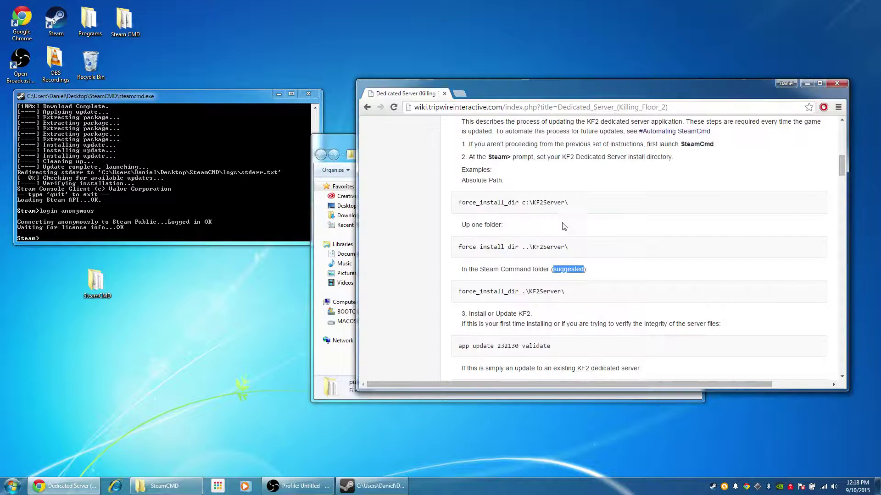
Set the server's install directory in the SteamCMD console with "force_install_dir .\KF2server\".
drag(575, 296, 459, 285)
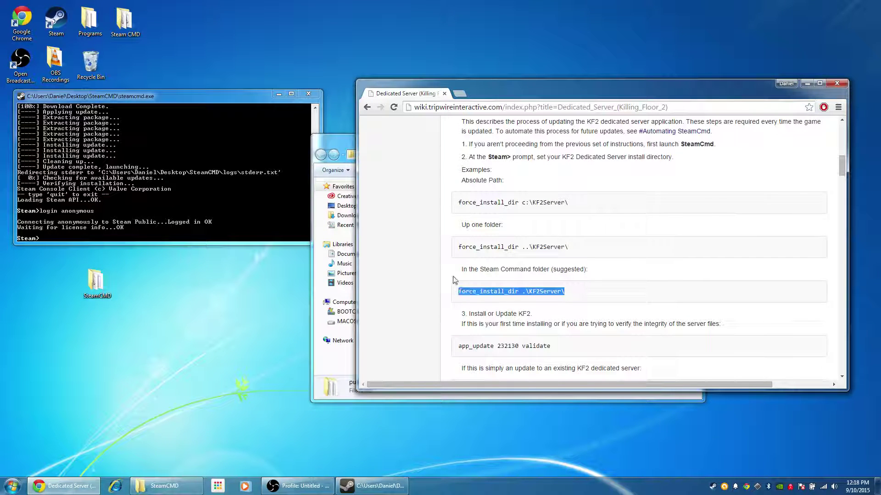
click(96, 239)
text(forc)
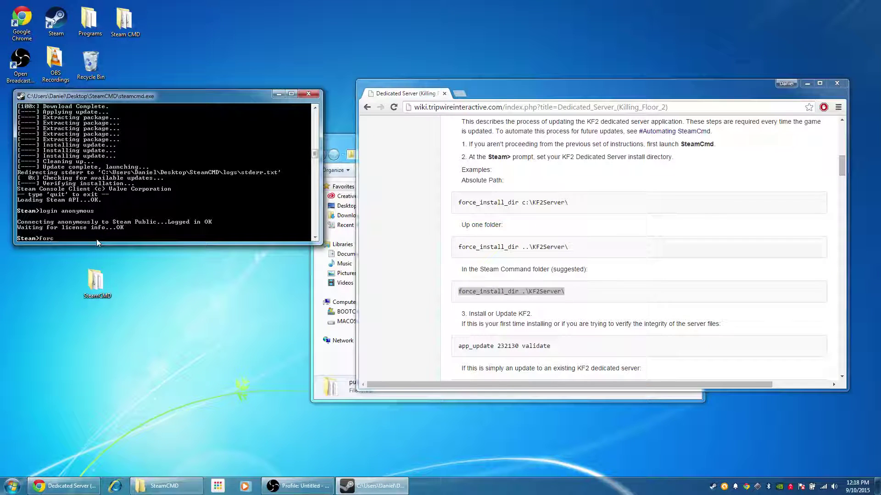
text(e_install)
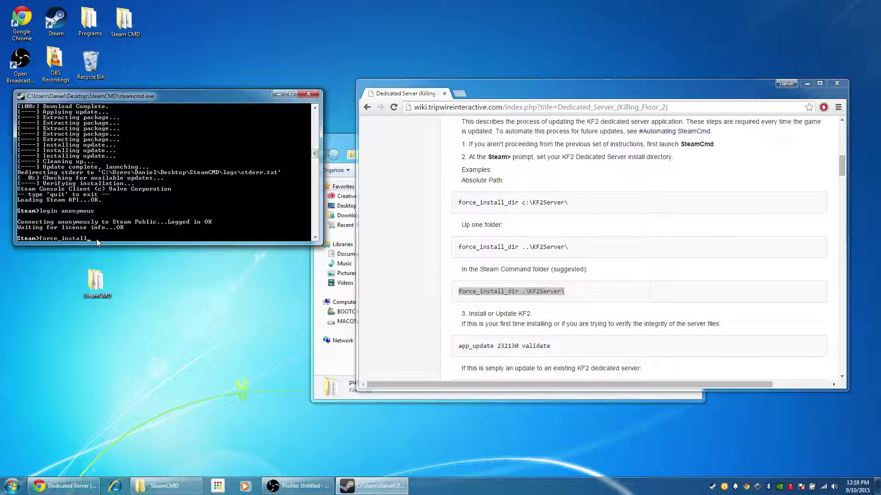
text(_dir .)
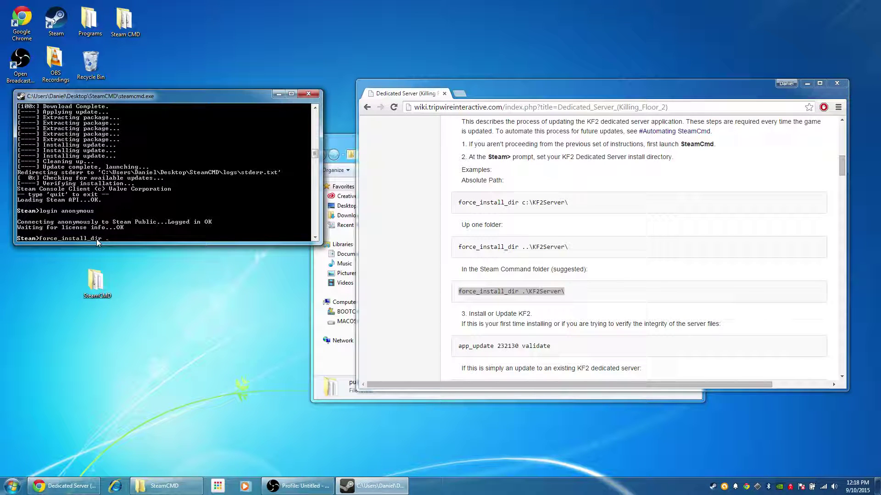
text(\KF2server\)
key(Return)
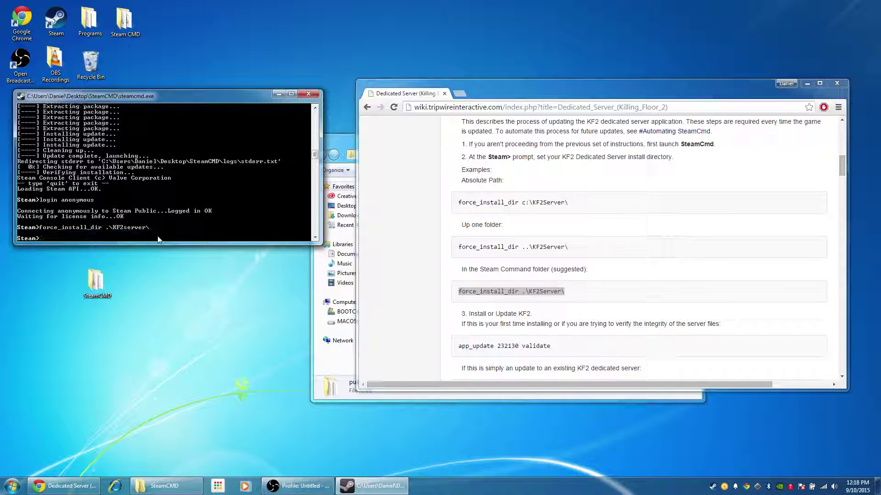
Check the SteamCMD folder for the kf2server install folder.
click(347, 136)
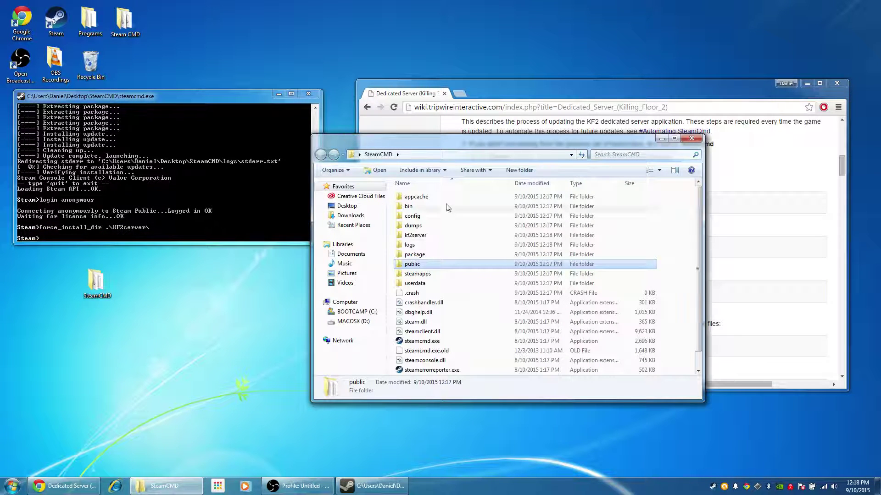
click(414, 237)
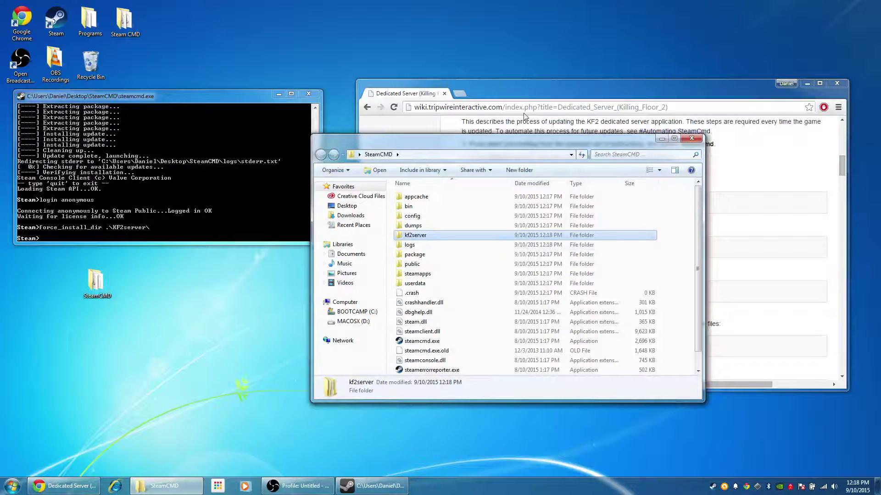
Find the first-time install command on the wiki page and run "app_update 232130 validate" in the SteamCMD console.
click(521, 89)
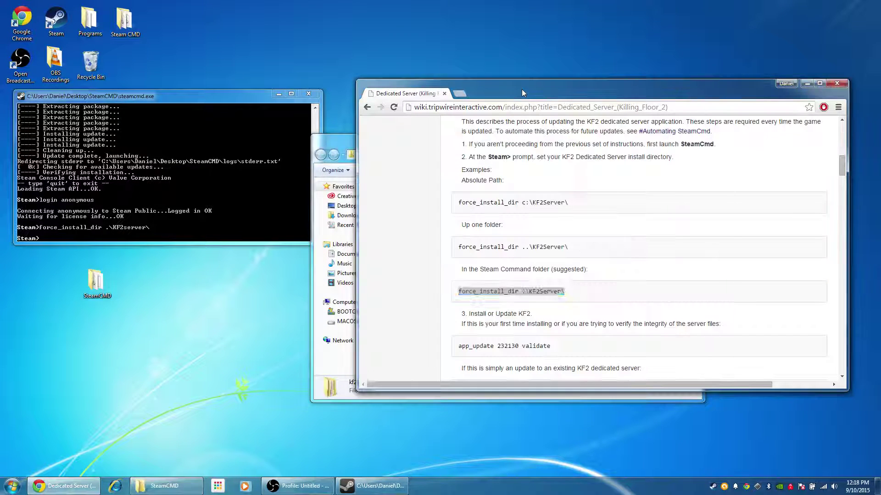
click(591, 196)
scroll(837, 173, down, 2)
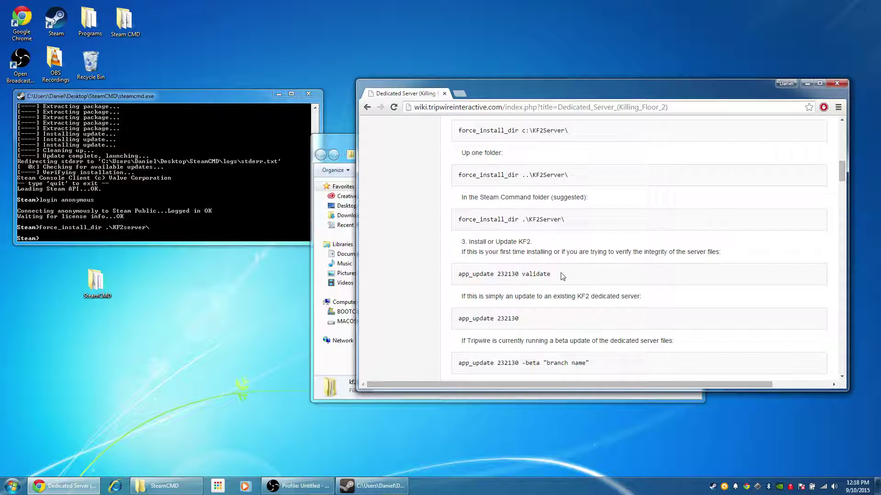
drag(562, 275, 452, 283)
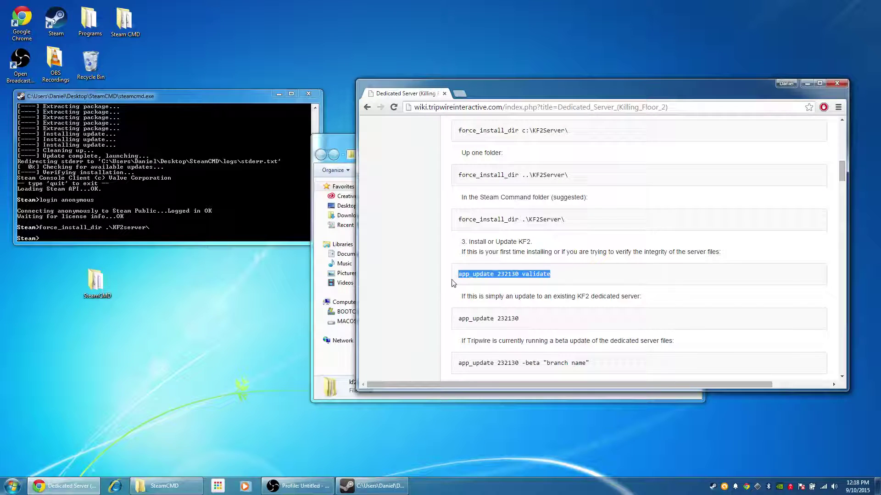
click(143, 231)
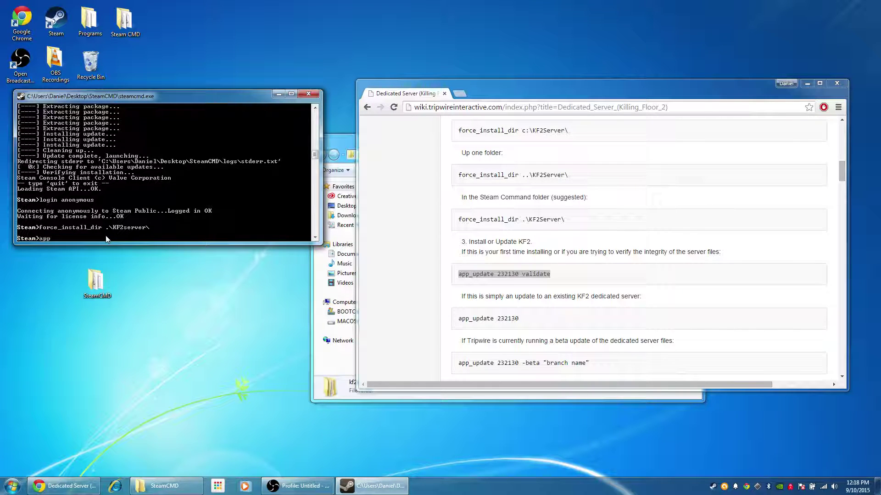
text(app_update 232130 validate)
key(Return)
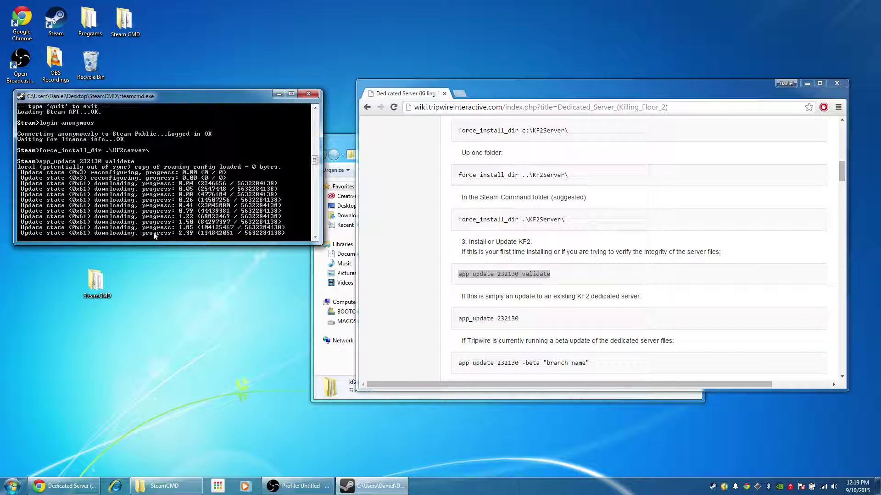
Close the downloading SteamCMD console and launch steamcmd.exe from the existing Steam CMD folder on the desktop.
click(308, 93)
double_click(124, 20)
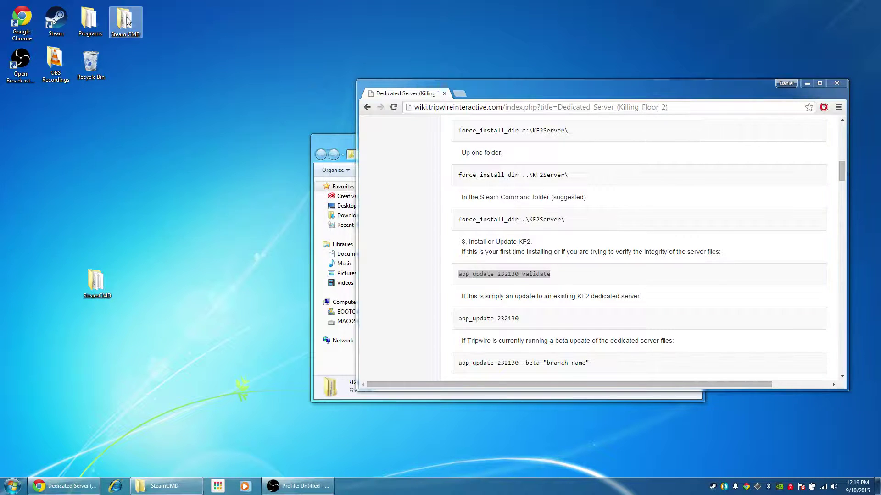
double_click(433, 353)
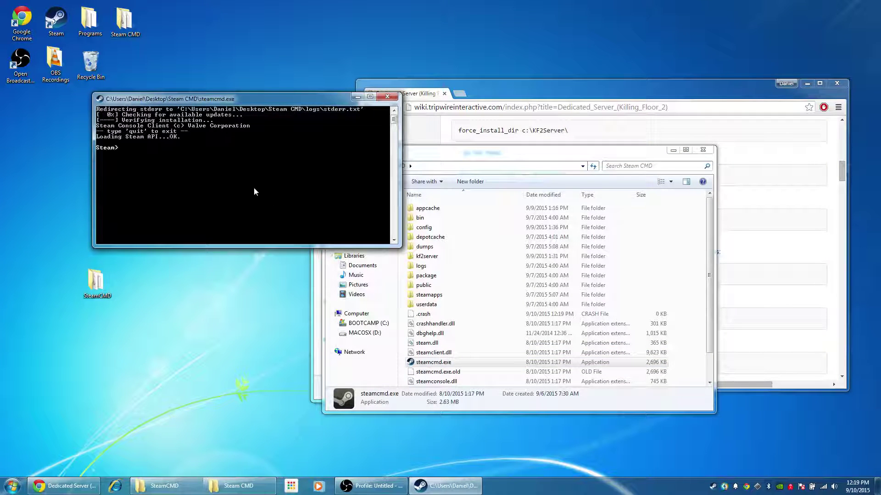
Log in to Steam with "login anonymous" and exit the SteamCMD console with "quit".
text(login anonymous)
key(Return)
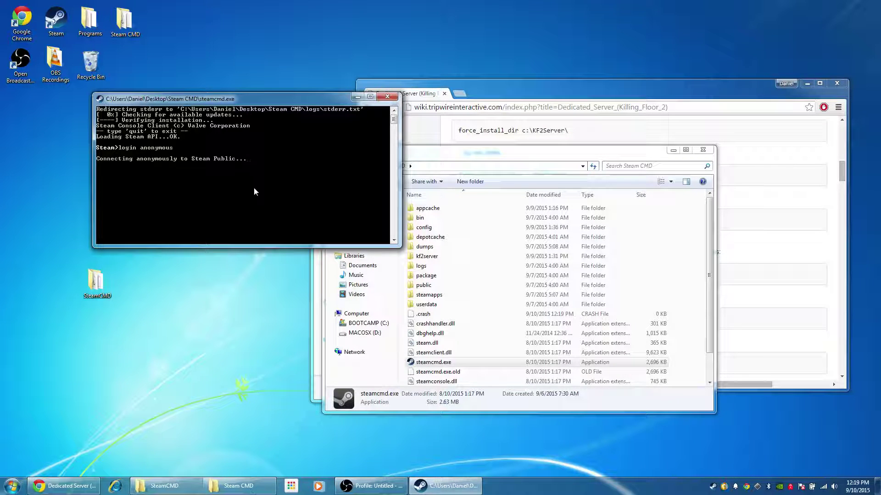
text(quit)
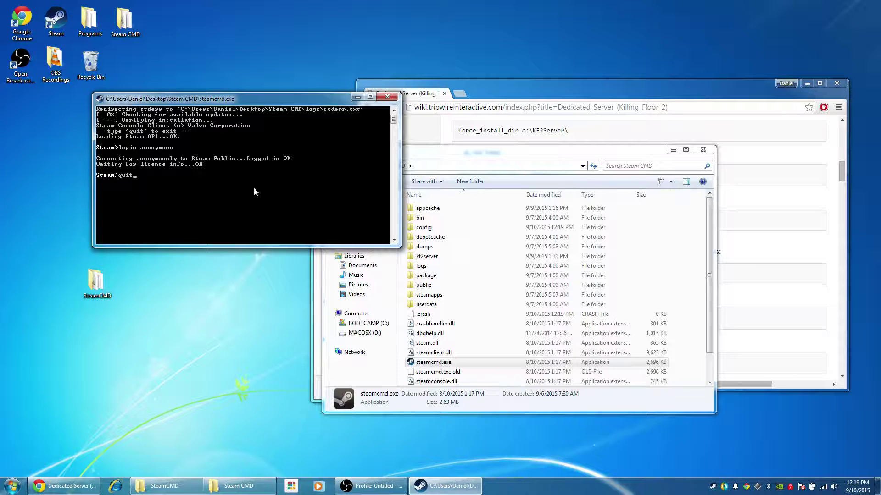
key(Return)
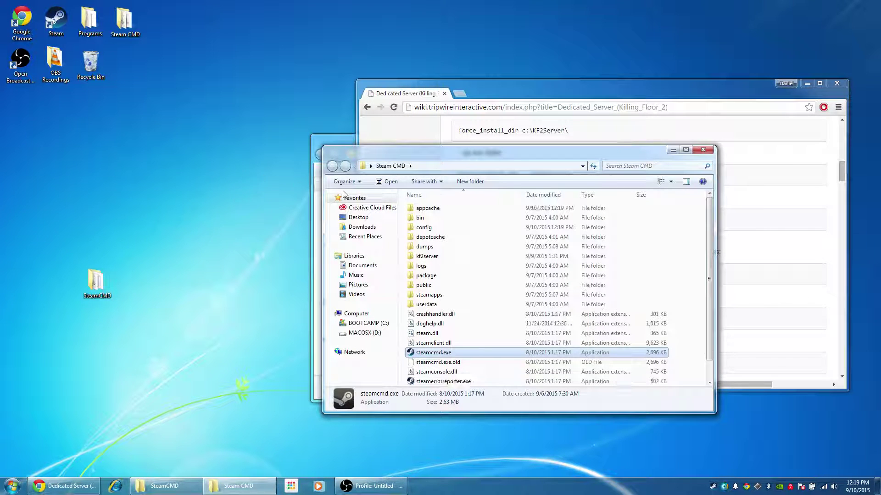
Open the kf2server folder inside Steam CMD and locate the KF2Server.bat file.
click(434, 257)
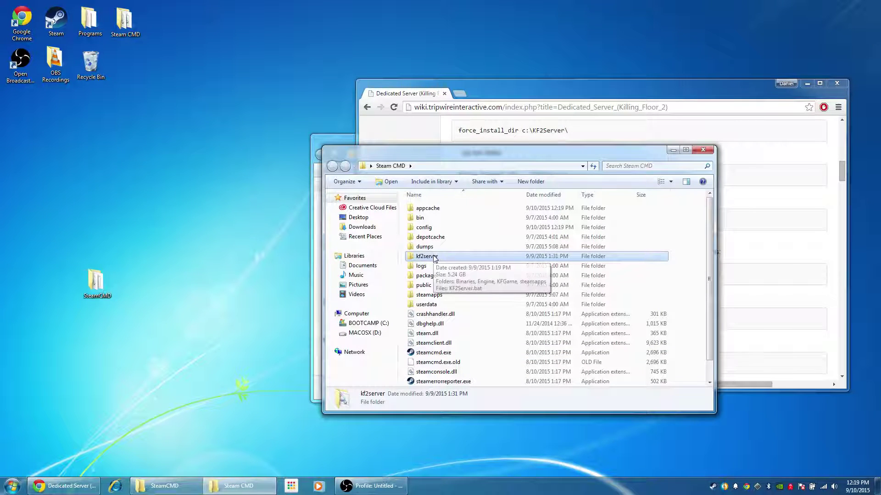
double_click(434, 258)
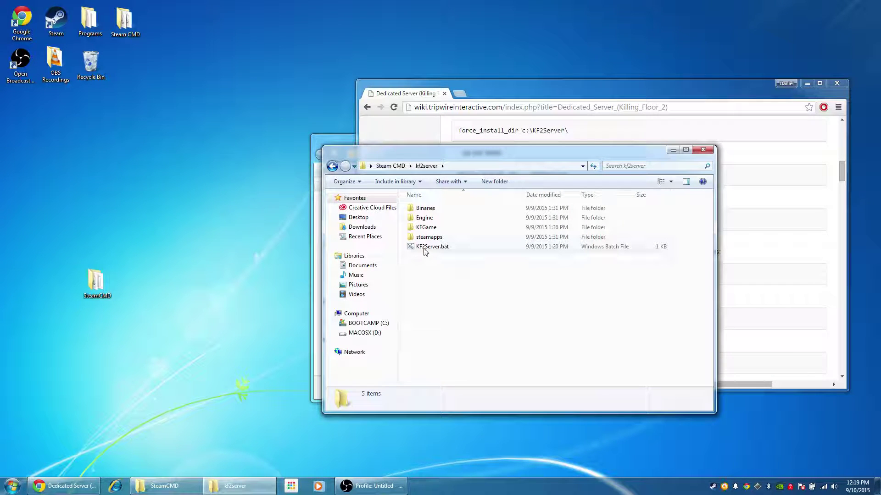
click(421, 248)
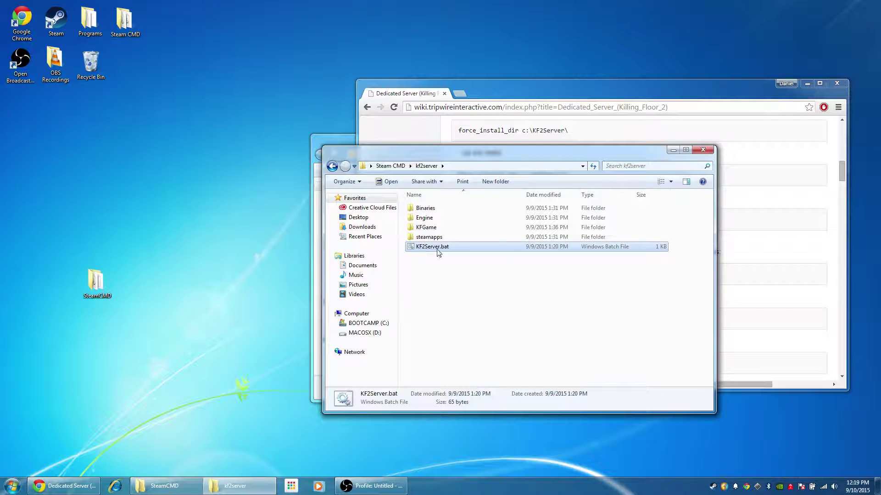
click(434, 250)
click(468, 288)
click(430, 248)
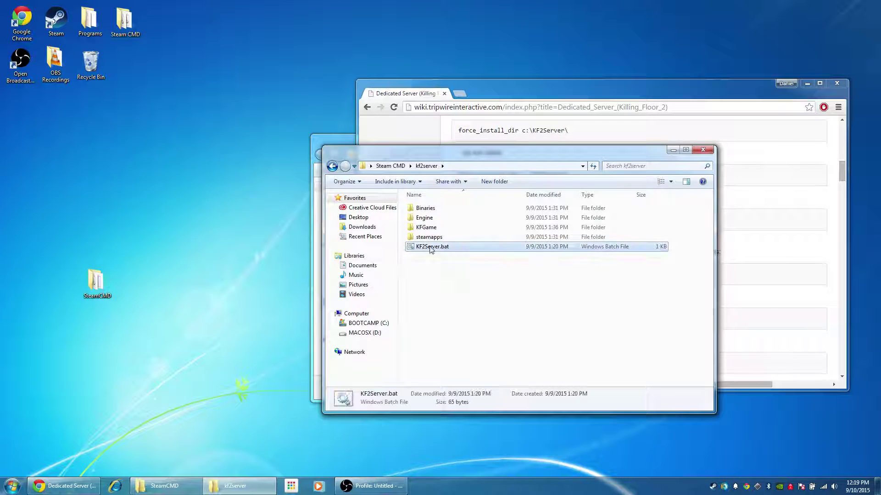
click(436, 271)
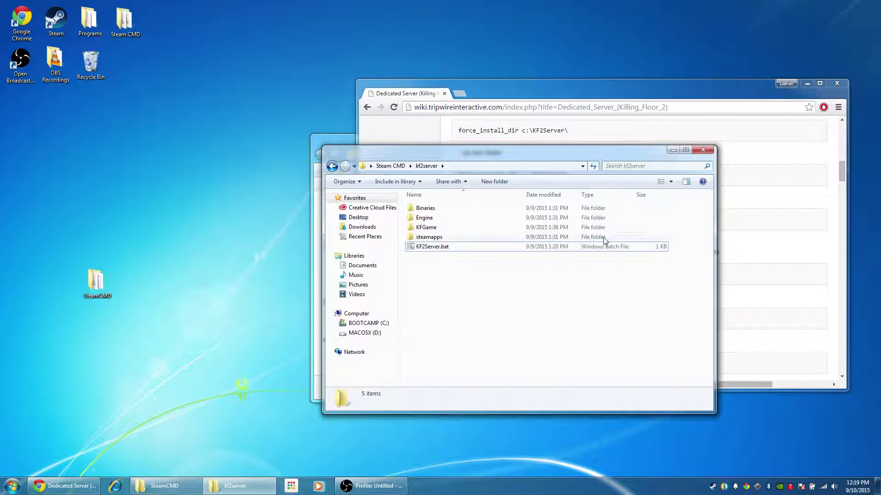
Examine the table of default server ports in the wiki page's Ports section.
click(743, 201)
drag(841, 166, 839, 214)
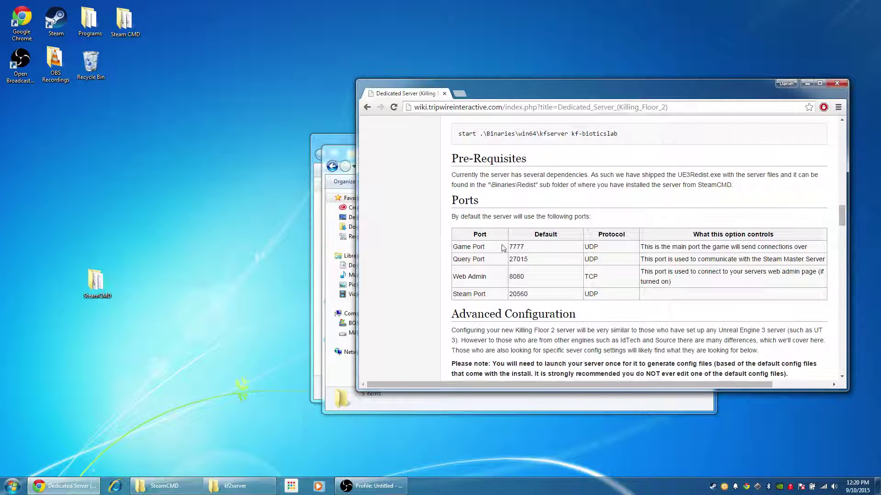
drag(454, 232, 477, 256)
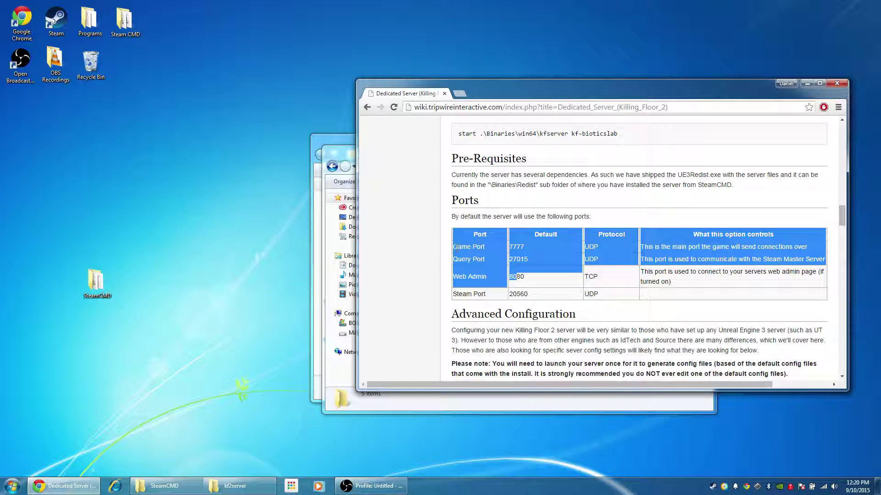
click(464, 269)
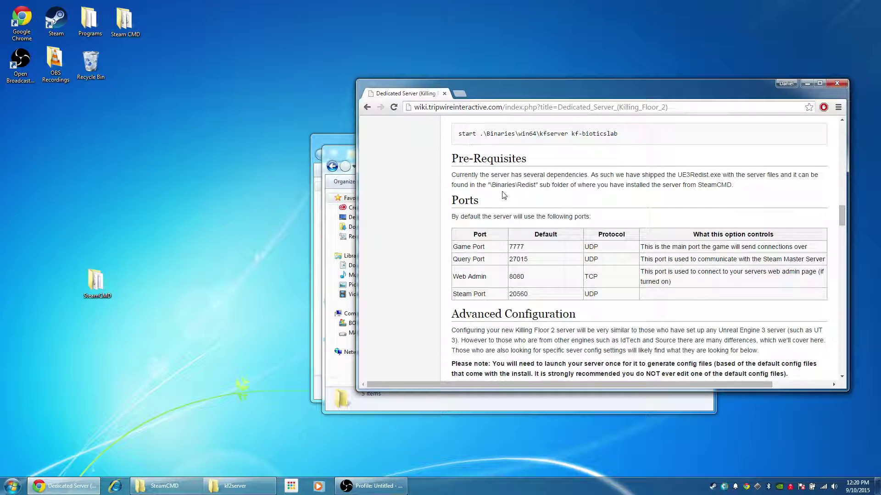
Search the web in a new tab for "netgear port forward tutorial", look through the results and leave the results page.
click(459, 93)
text(neatg)
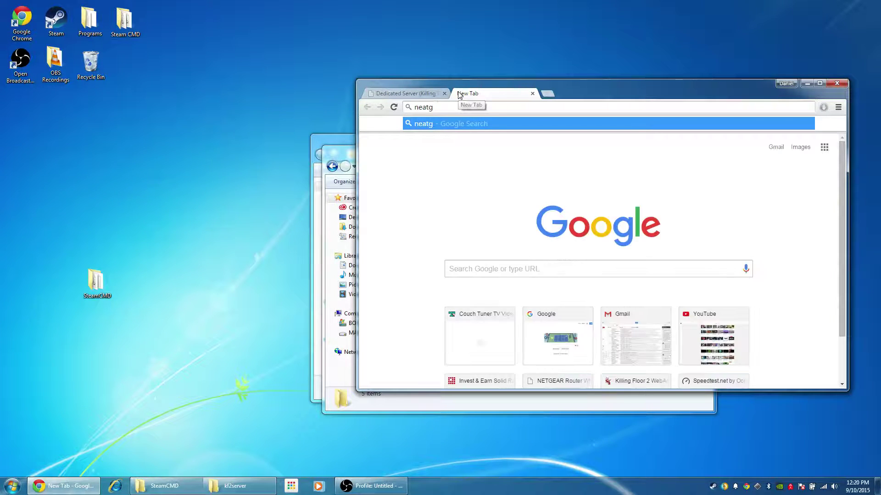
key(BackSpace)
key(BackSpace)
key(BackSpace)
text(tgear )
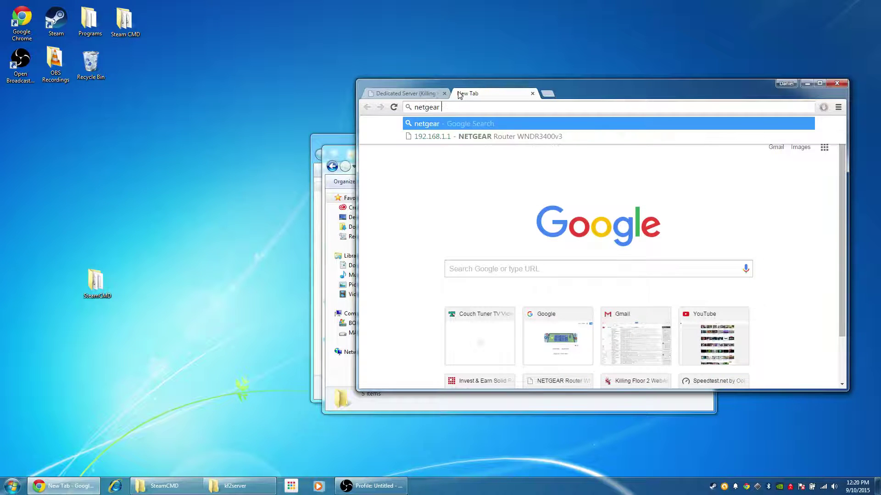
text(port forward tot)
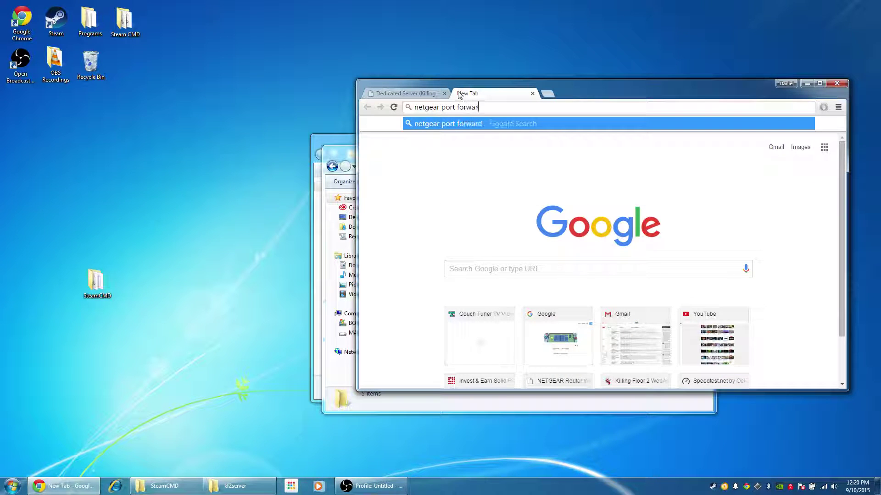
key(BackSpace)
key(BackSpace)
text(utorial)
key(Return)
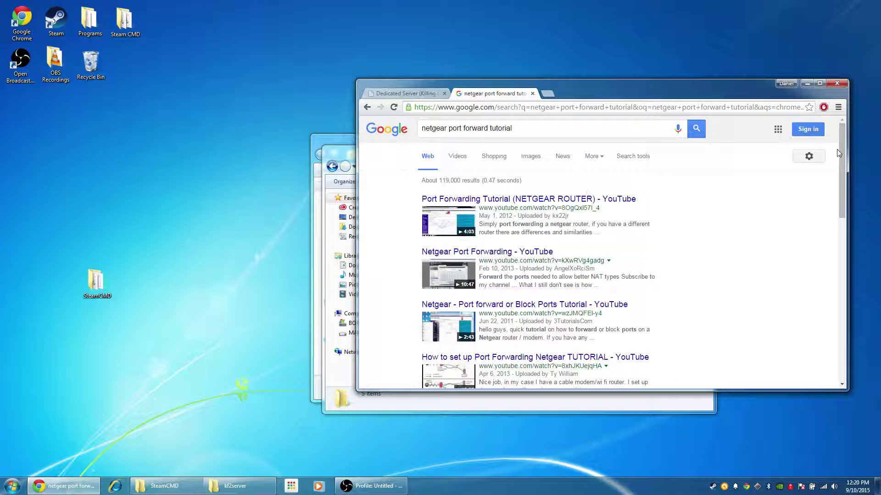
scroll(844, 165, down, 1)
drag(844, 165, 840, 200)
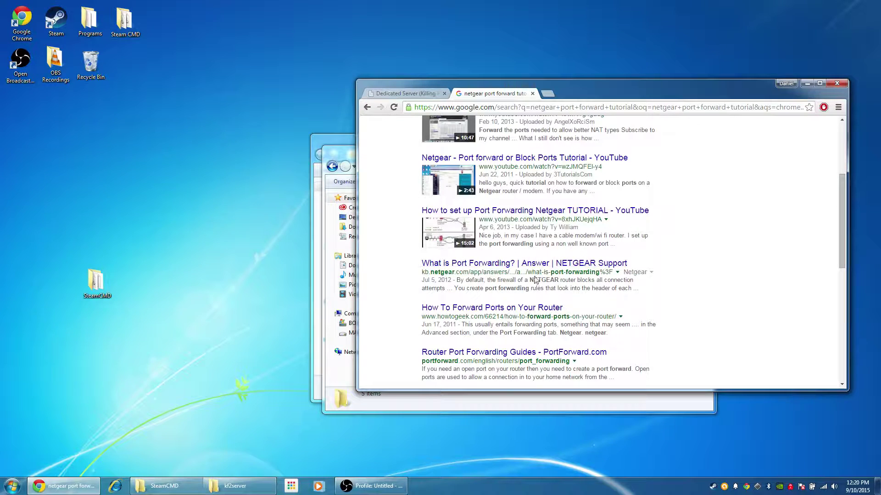
click(367, 107)
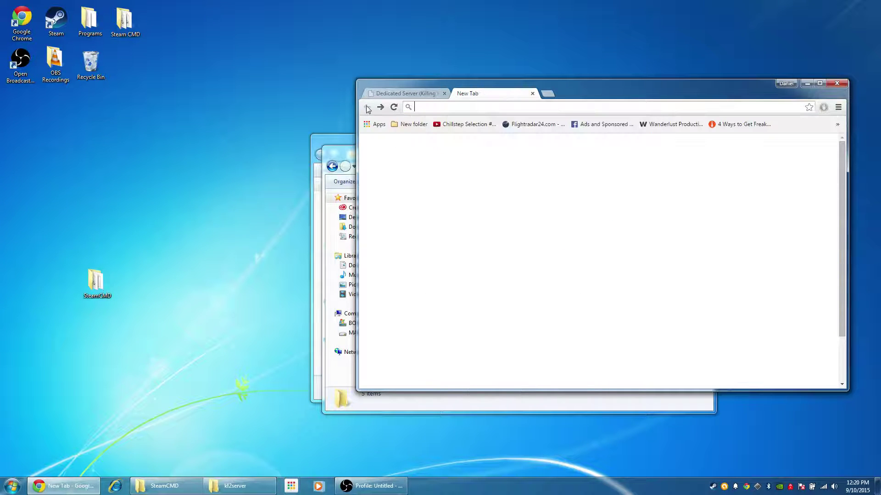
Return to the wiki page and review the default port numbers from Game Port through Steam Port.
click(408, 93)
drag(485, 247, 511, 248)
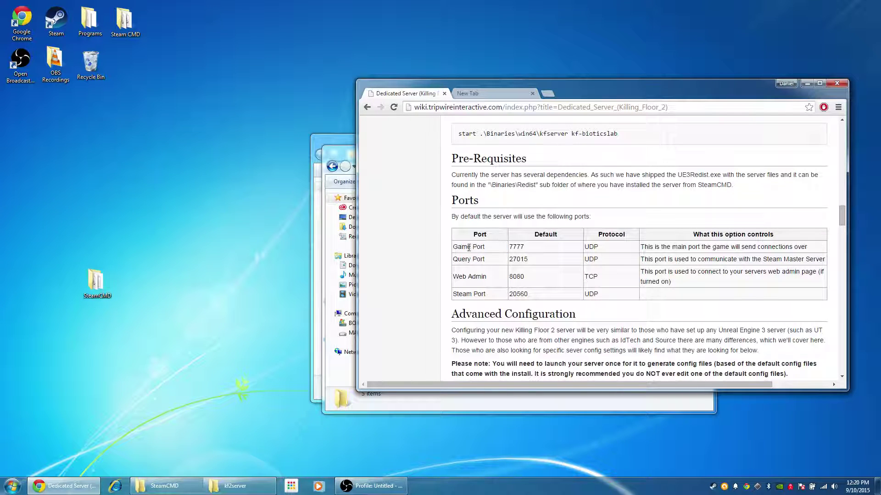
drag(453, 248, 575, 294)
click(574, 294)
Start the dedicated server by running KF2Server.bat from the kf2server folder, and return to the folder window.
drag(342, 158, 245, 147)
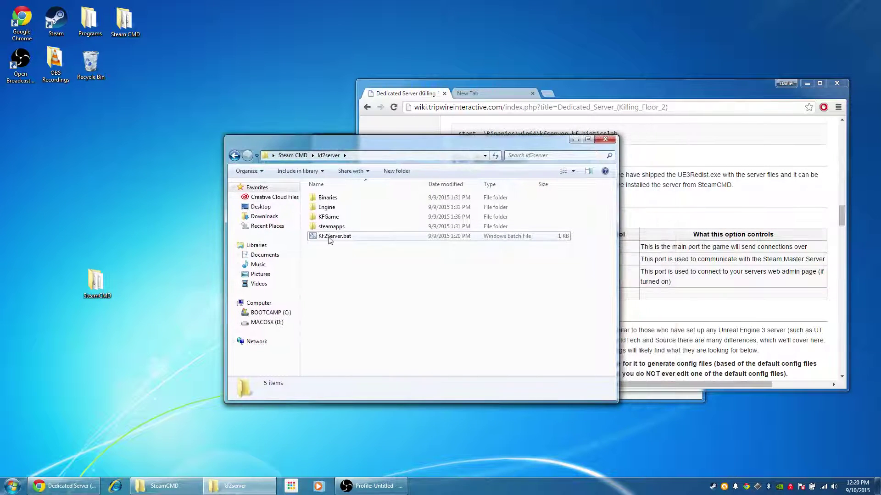
double_click(315, 236)
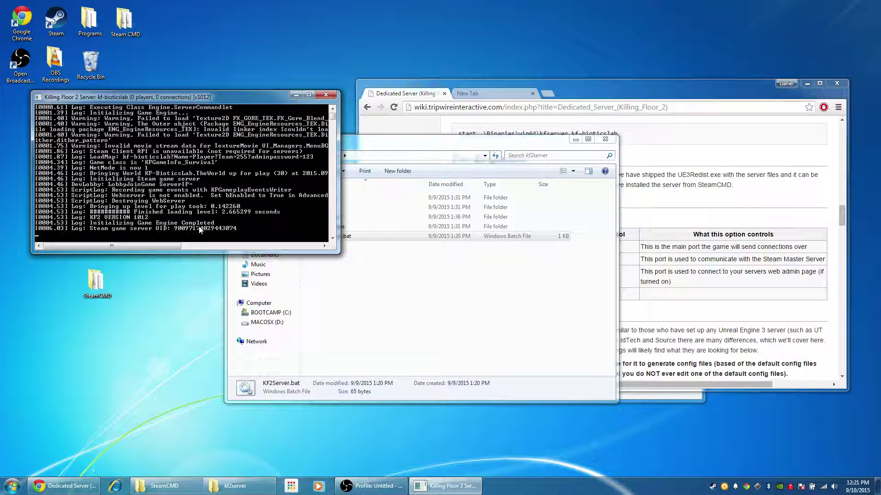
click(427, 312)
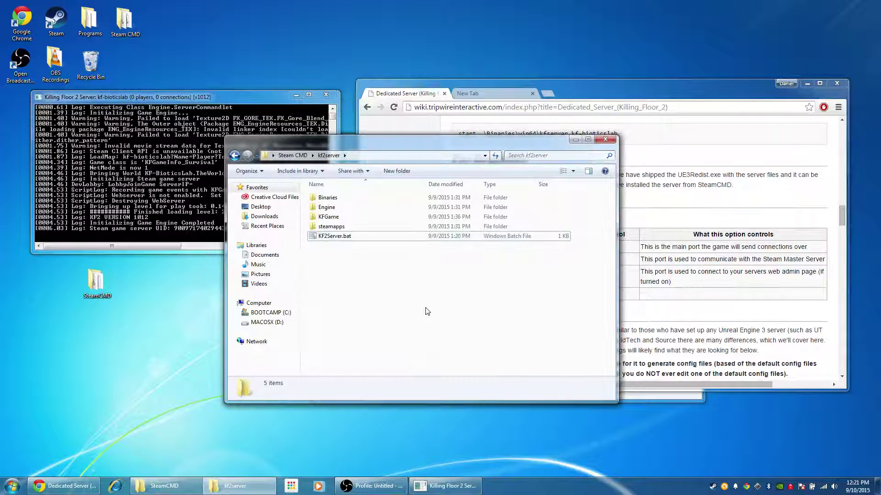